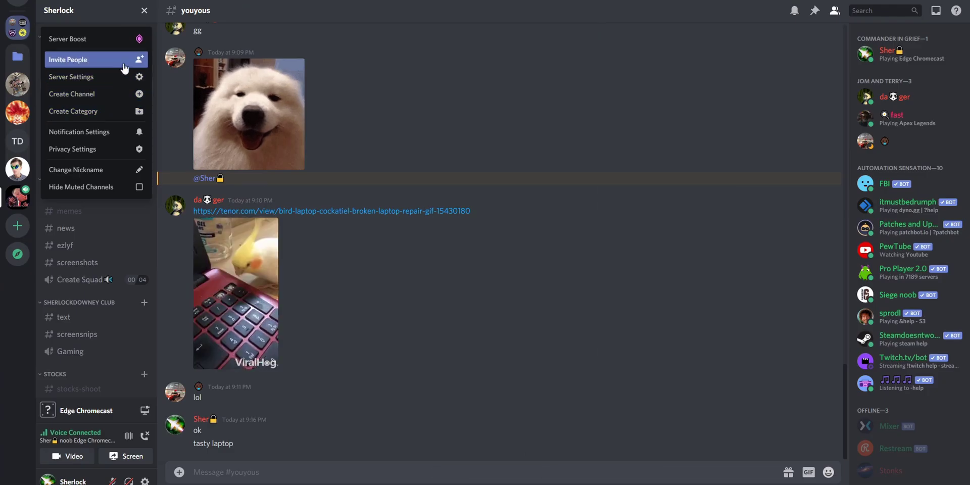
Open Server Settings from the Sherlock server's name menu.
left_click(90, 79)
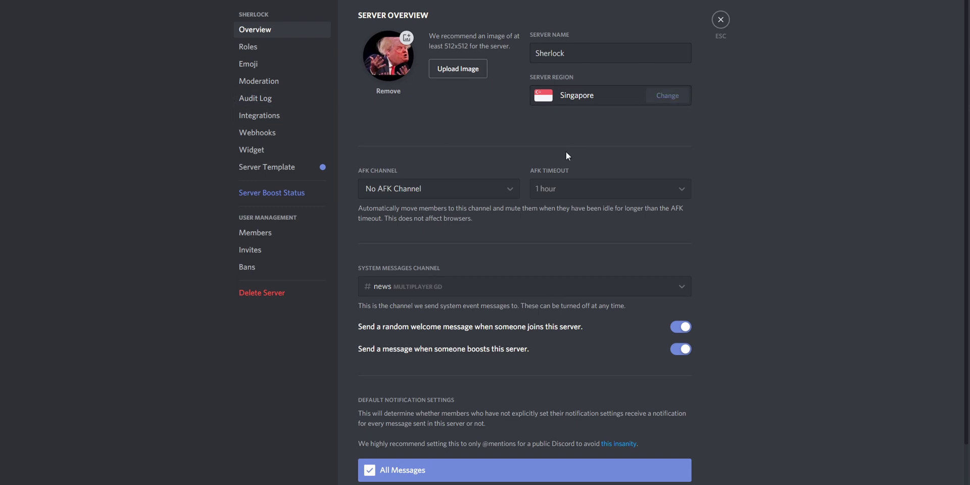
Review the Nooby Bois, Upgraded Bois, The Big Half Men and Muted roles, then create a new role.
left_click(262, 51)
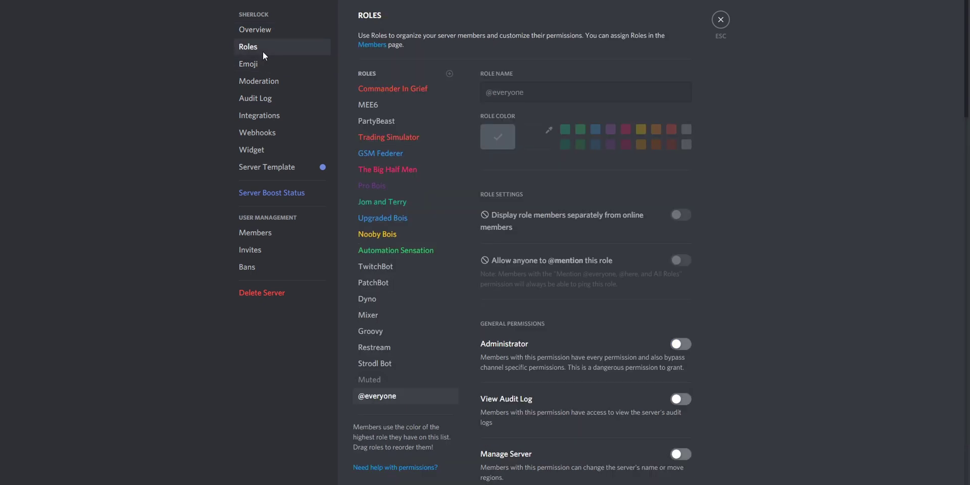
left_click(404, 235)
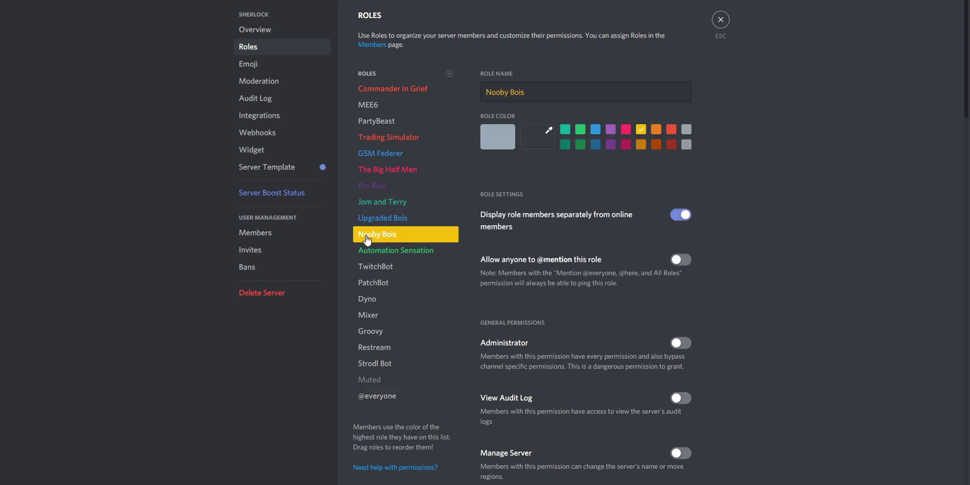
left_click(354, 219)
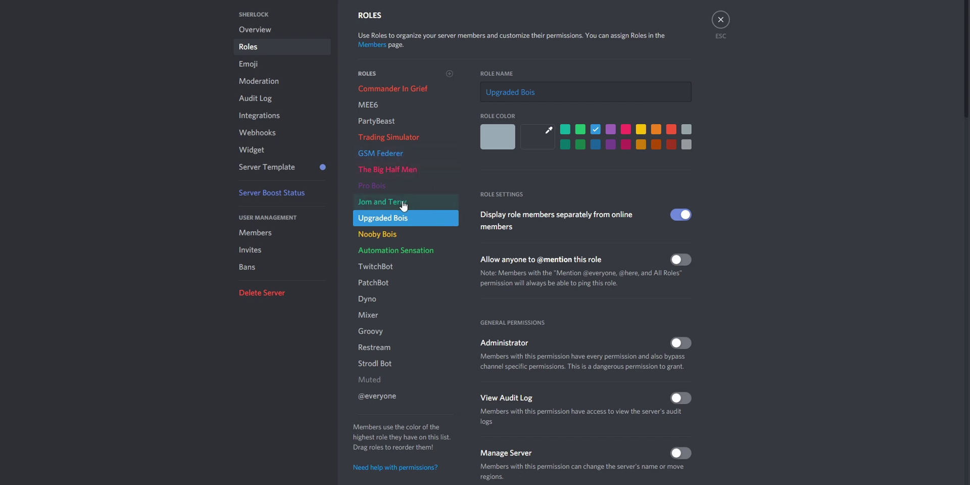
left_click(404, 171)
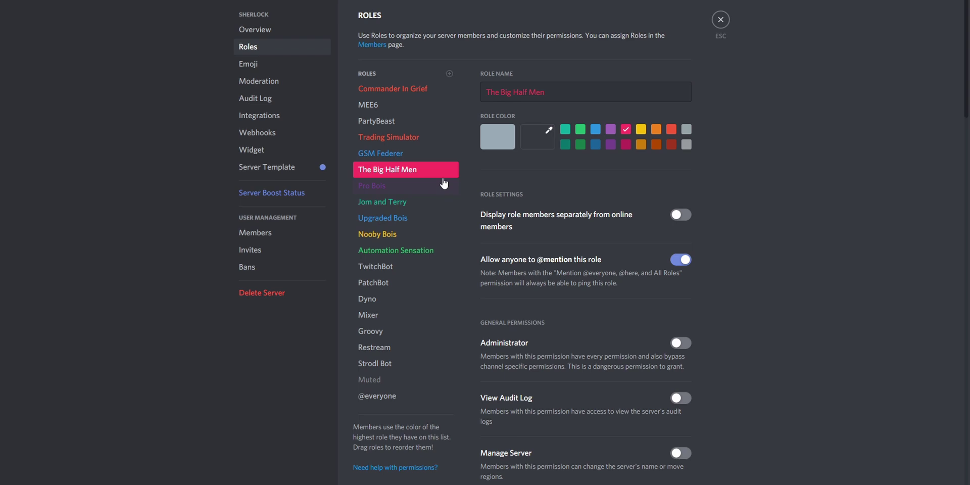
left_click(375, 382)
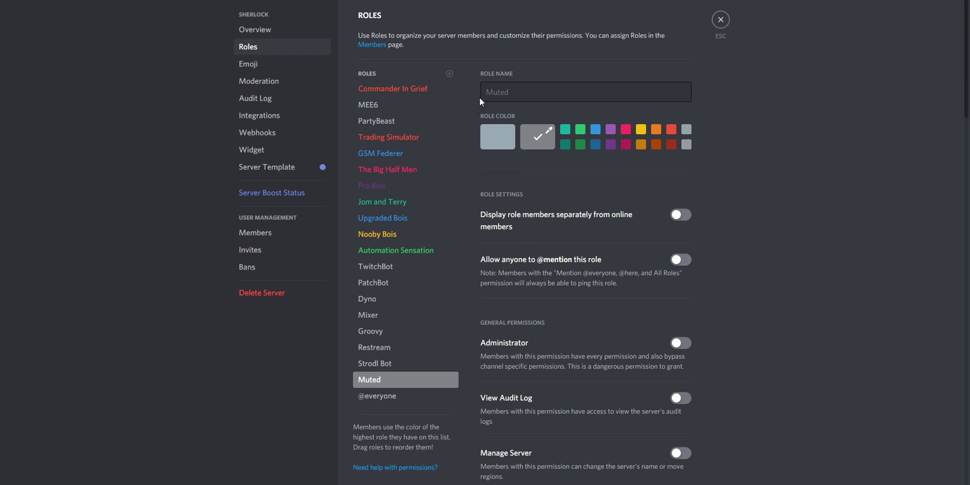
left_click(450, 73)
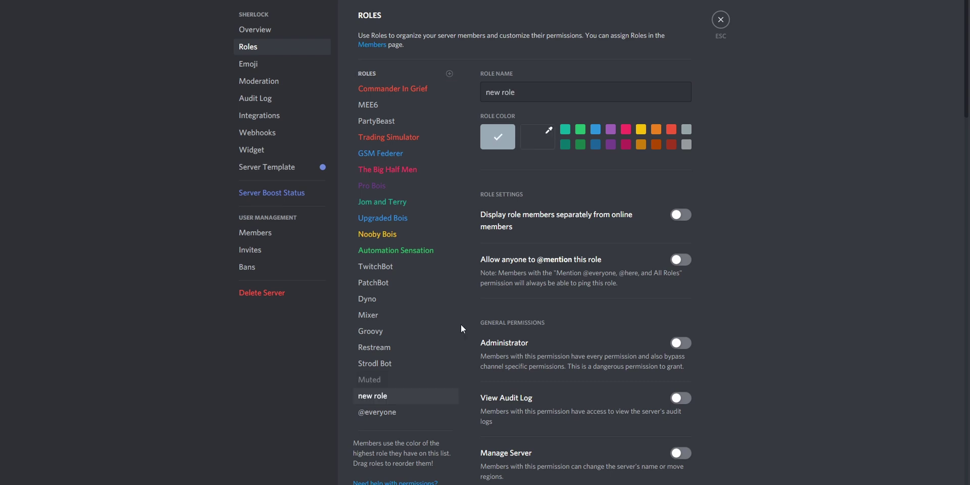
triple_click(526, 92)
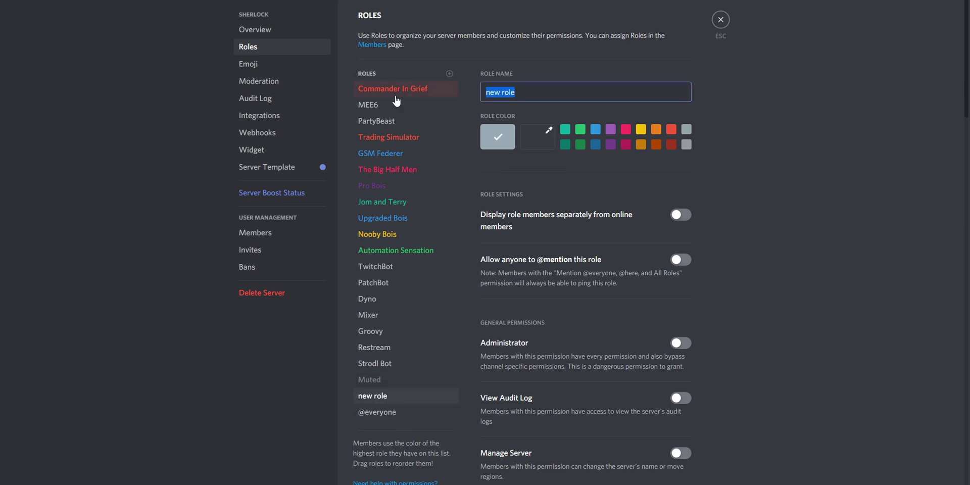
type("Muted")
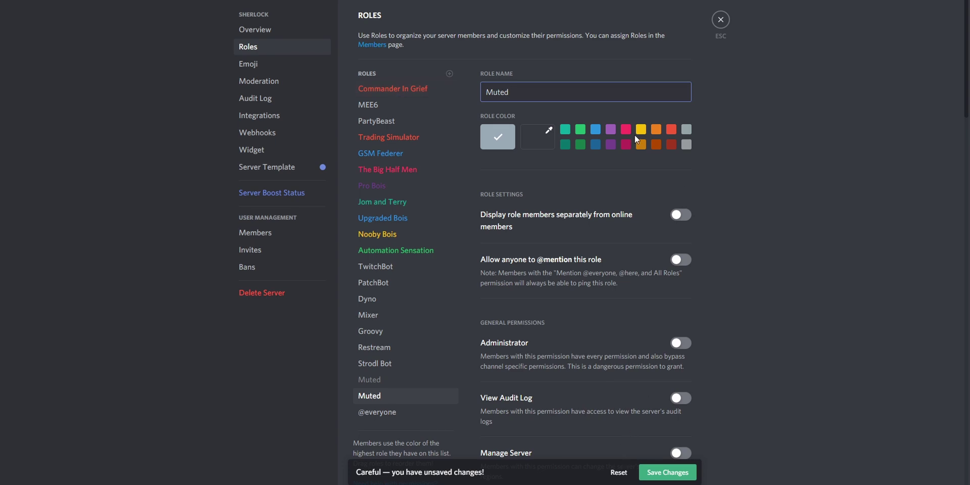
left_click(617, 472)
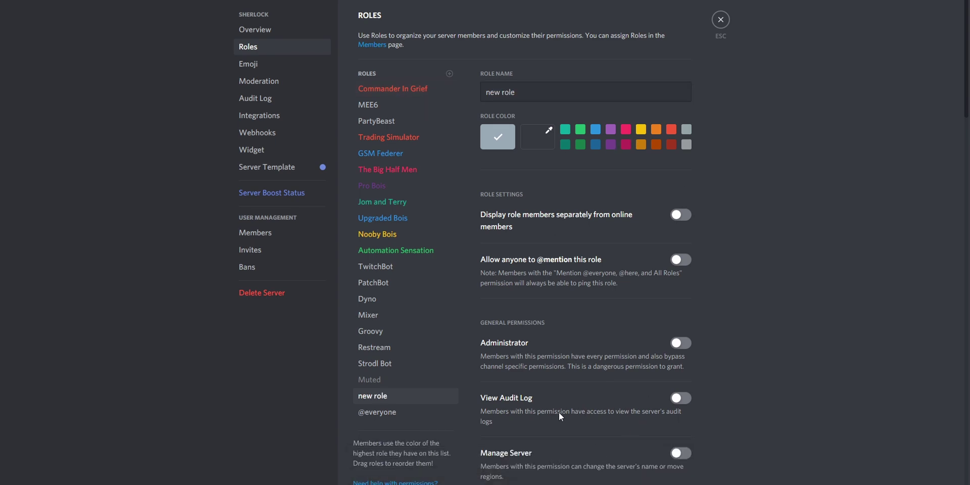
left_click(384, 381)
left_click(386, 398)
right_click(386, 398)
left_click(380, 398)
scroll(598, 380, "down", 15)
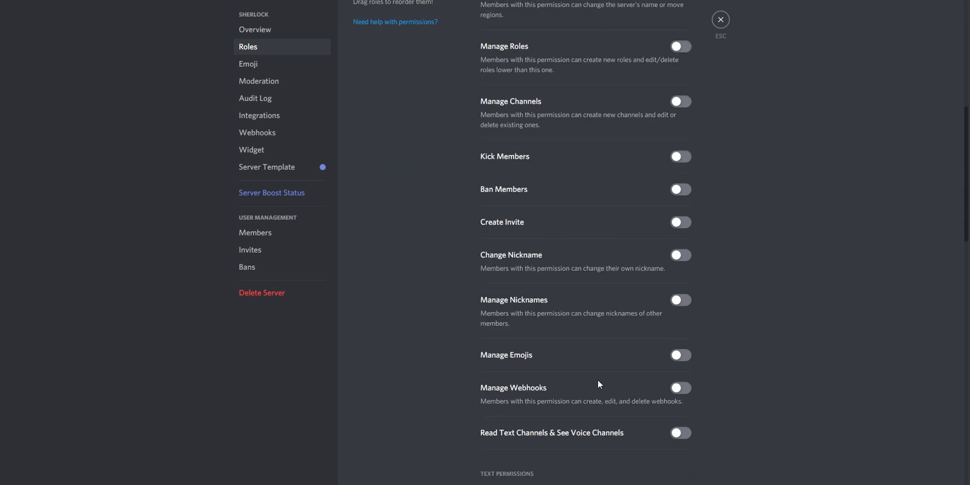
scroll(603, 418, "down", 8)
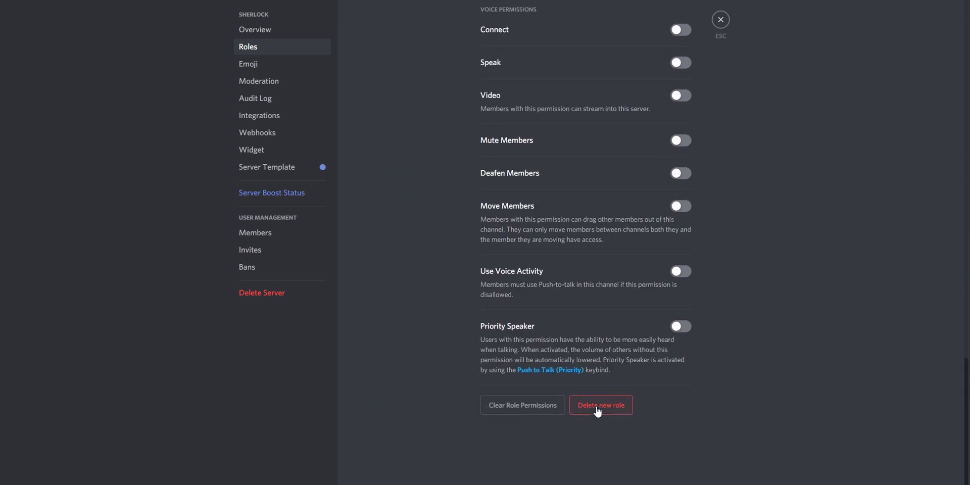
left_click(599, 407)
left_click(546, 276)
scroll(612, 313, "up", 10)
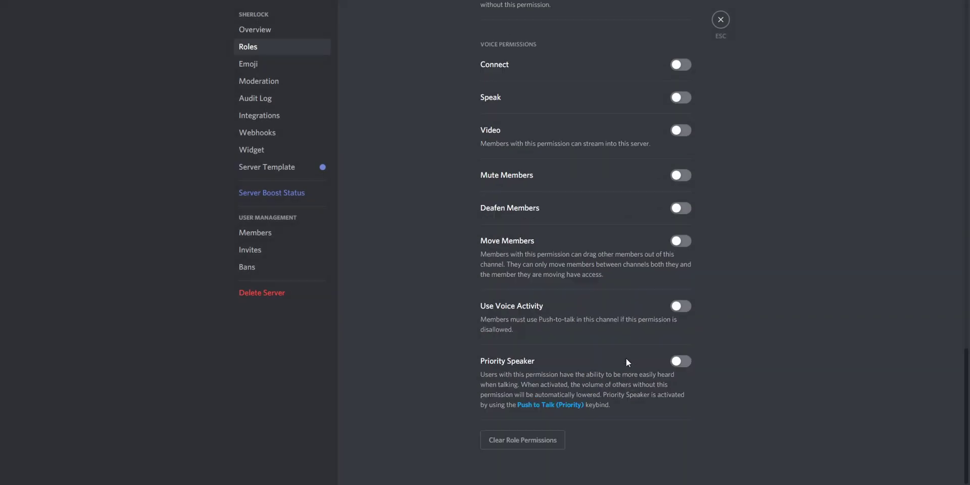
scroll(622, 378, "up", 10)
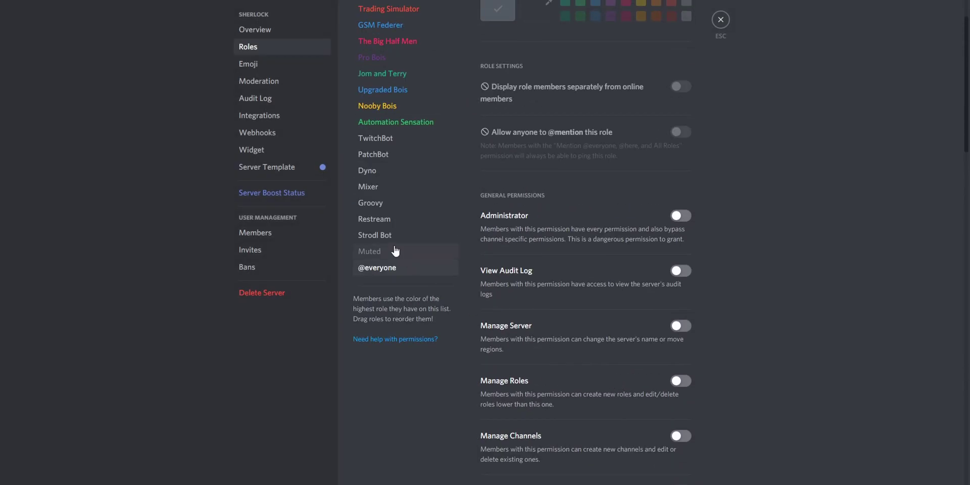
left_click(394, 252)
Look through the Muted role's permission list.
scroll(653, 70, "down", 5)
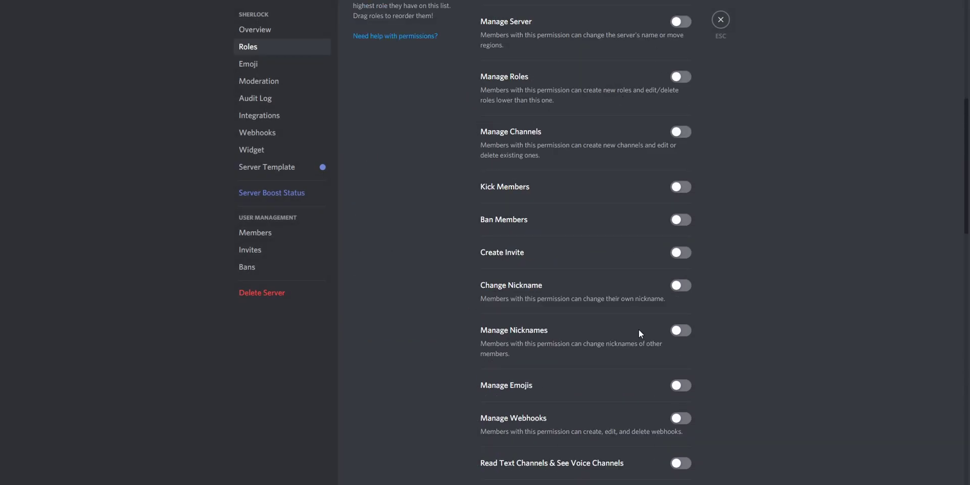
scroll(639, 244, "up", 6)
scroll(664, 284, "down", 20)
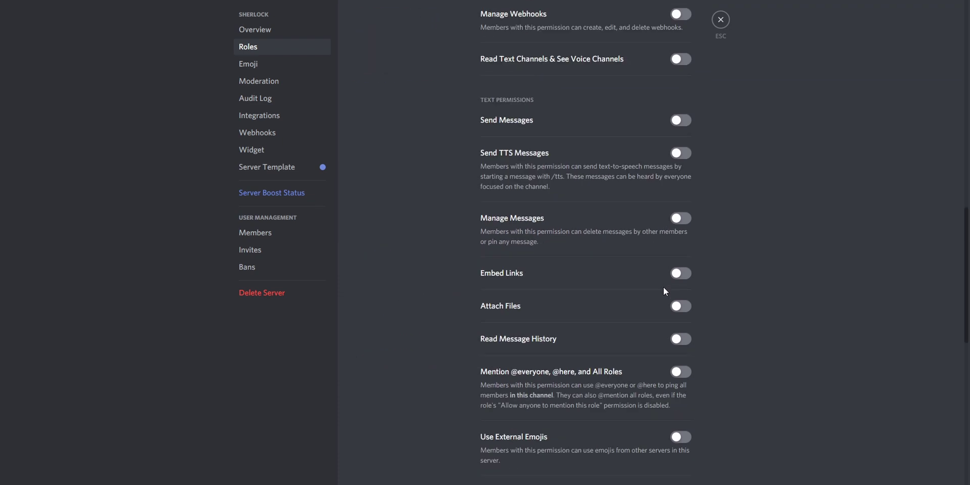
scroll(663, 291, "up", 20)
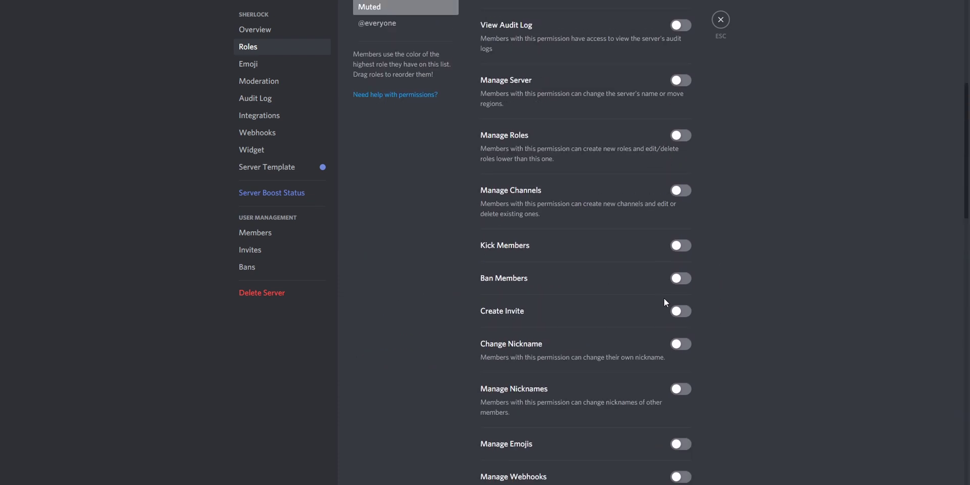
left_click(417, 318)
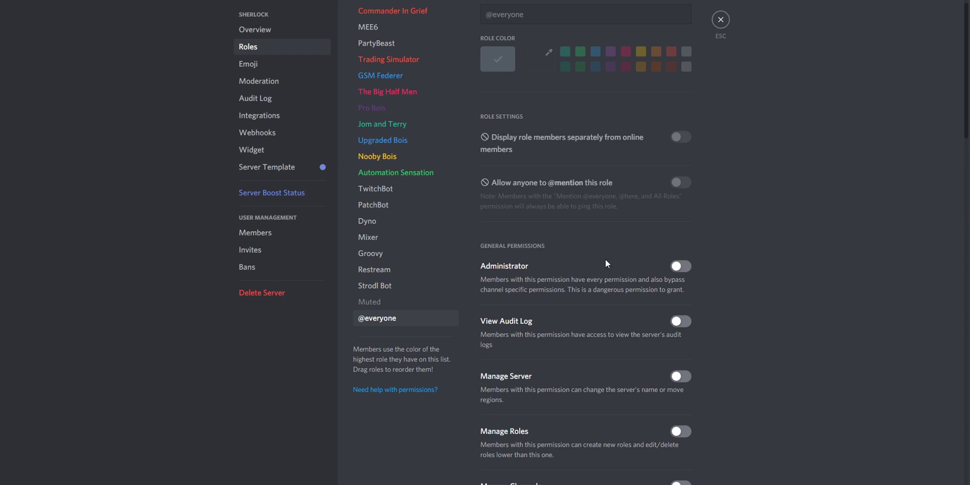
scroll(705, 192, "down", 5)
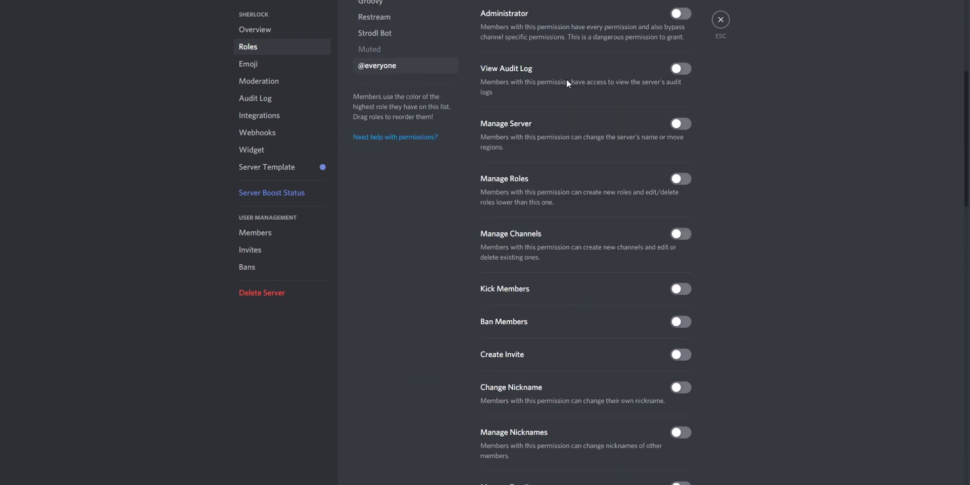
scroll(687, 159, "down", 15)
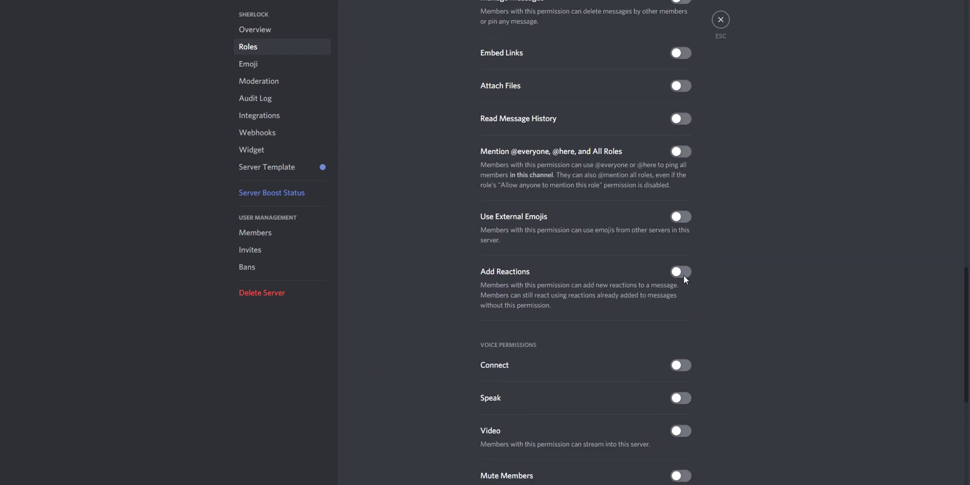
scroll(591, 328, "down", 5)
scroll(613, 329, "up", 12)
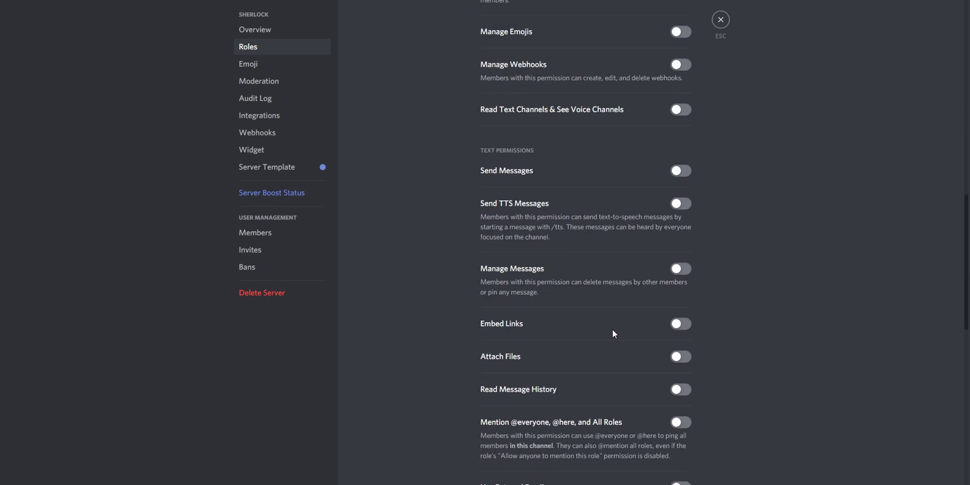
scroll(611, 332, "up", 10)
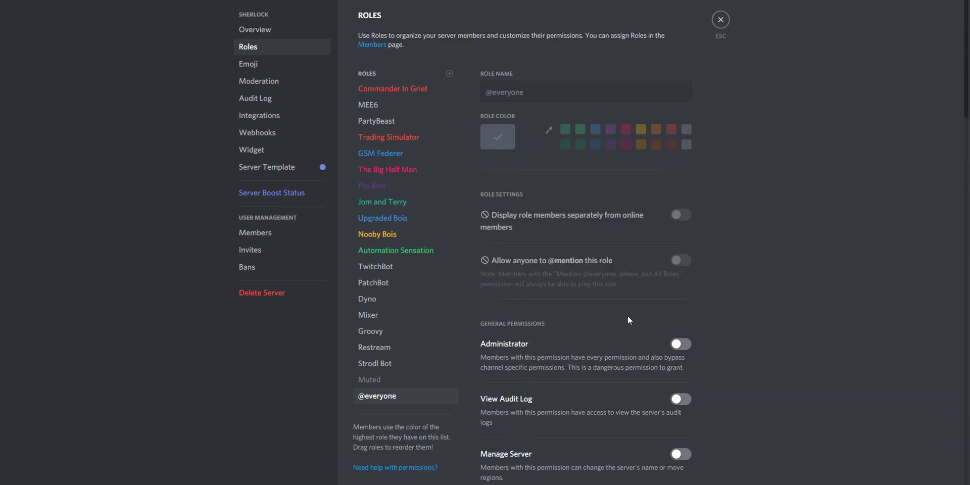
left_click(721, 20)
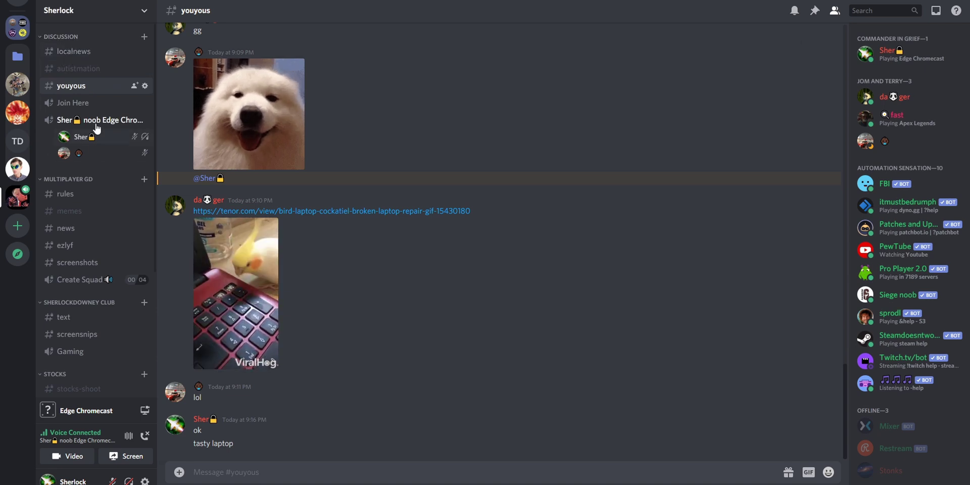
Open Edit Category for DISCUSSION and go to its Permissions page.
right_click(71, 37)
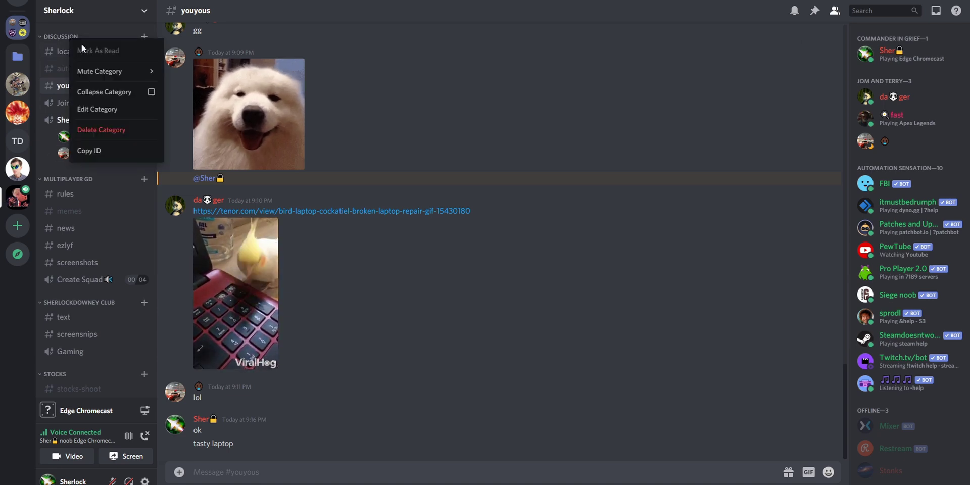
left_click(101, 109)
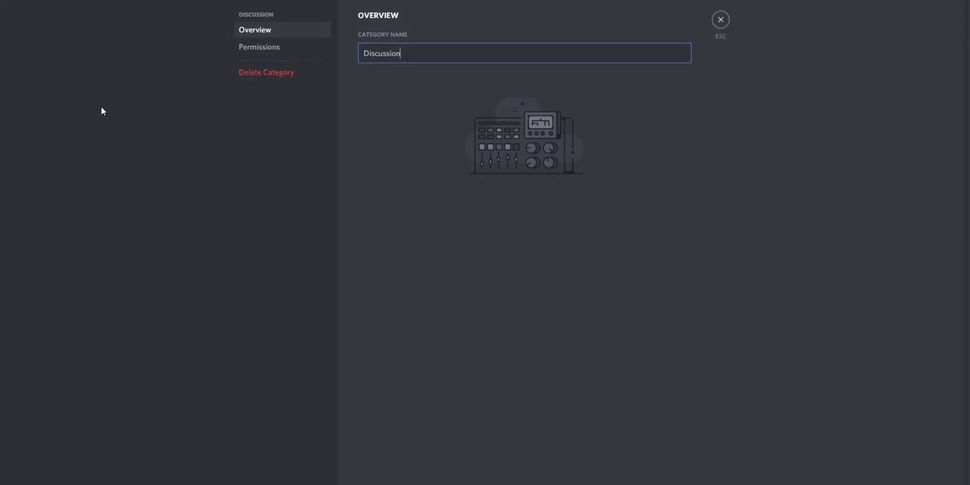
left_click(251, 53)
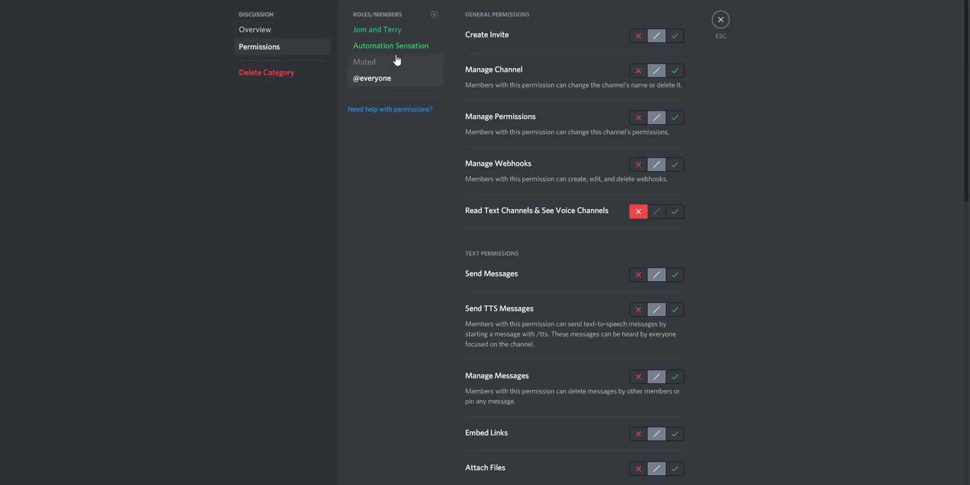
Add the Muted role to the Discussion category's permission overrides.
left_click(435, 16)
type("muted")
left_click(386, 223)
left_click(384, 63)
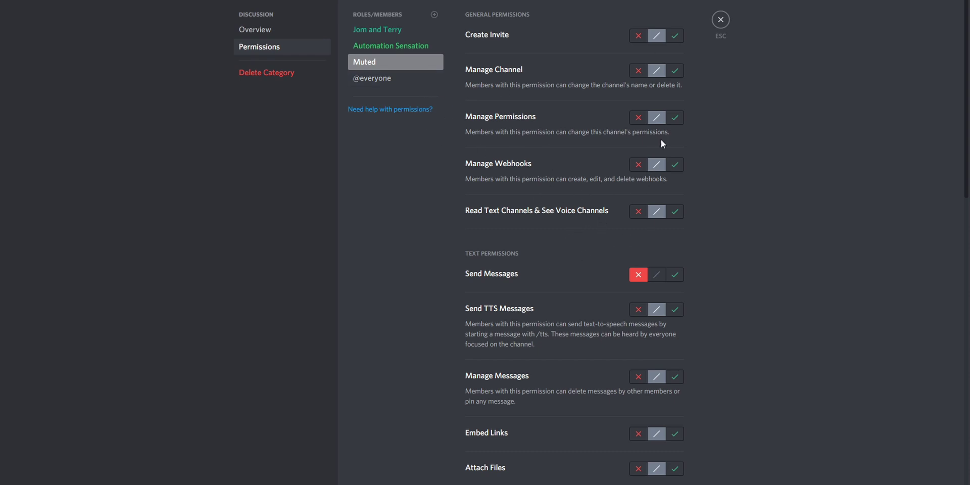
scroll(665, 354, "down", 10)
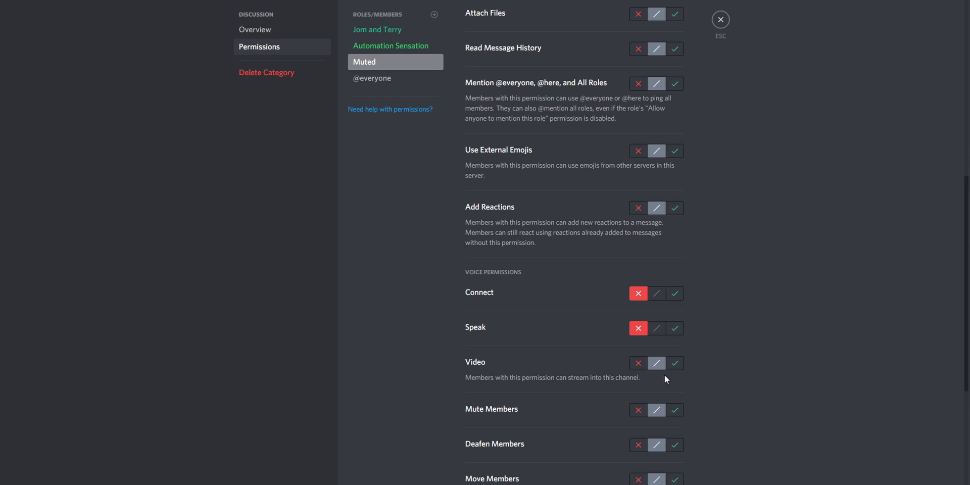
scroll(665, 376, "up", 7)
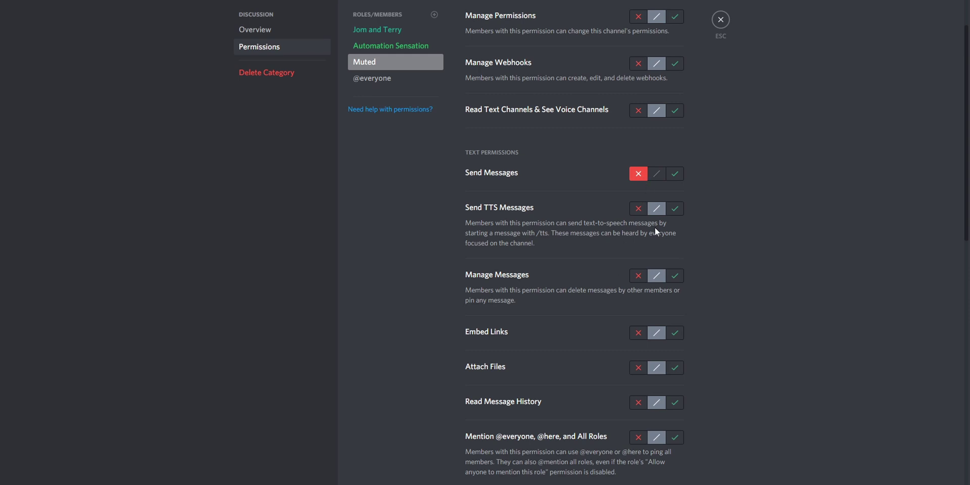
scroll(545, 220, "down", 2)
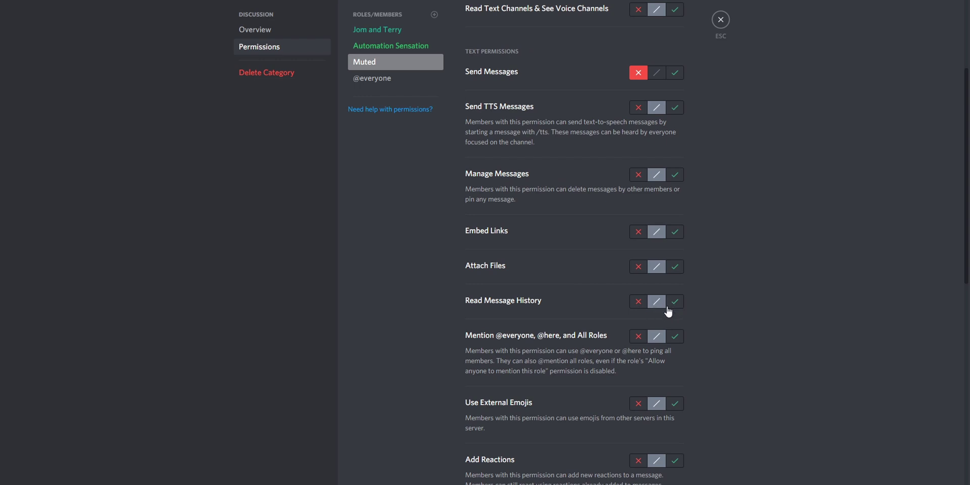
left_click(393, 81)
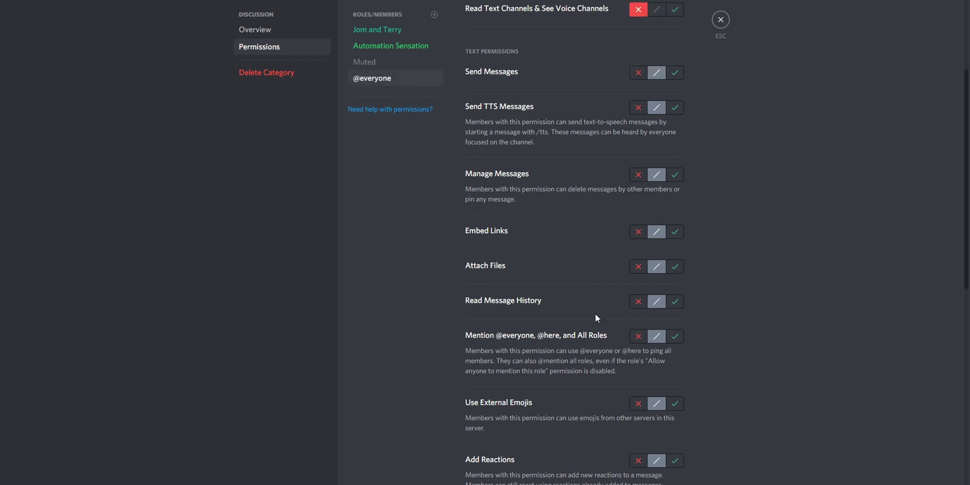
scroll(618, 290, "down", 2)
scroll(605, 266, "up", 2)
Return to Muted and go through its full category permission list.
left_click(395, 65)
scroll(633, 260, "up", 3)
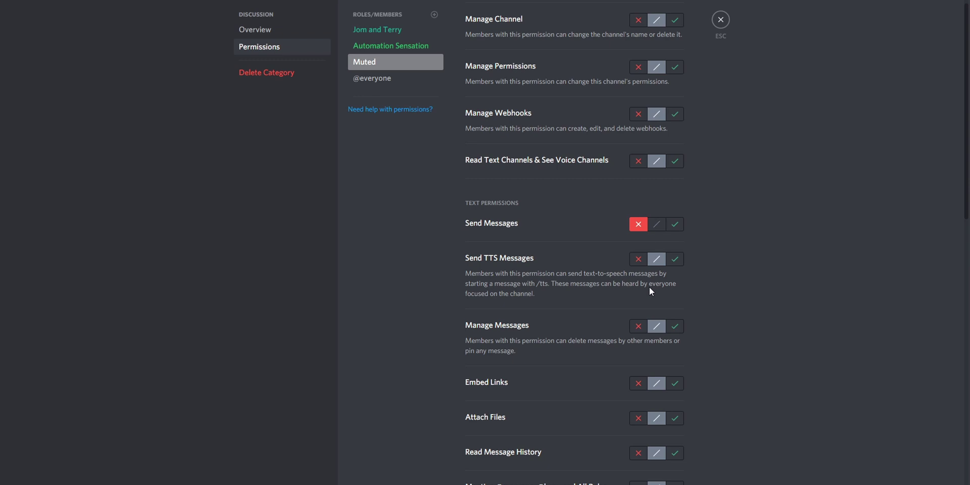
scroll(650, 286, "down", 3)
scroll(547, 326, "down", 6)
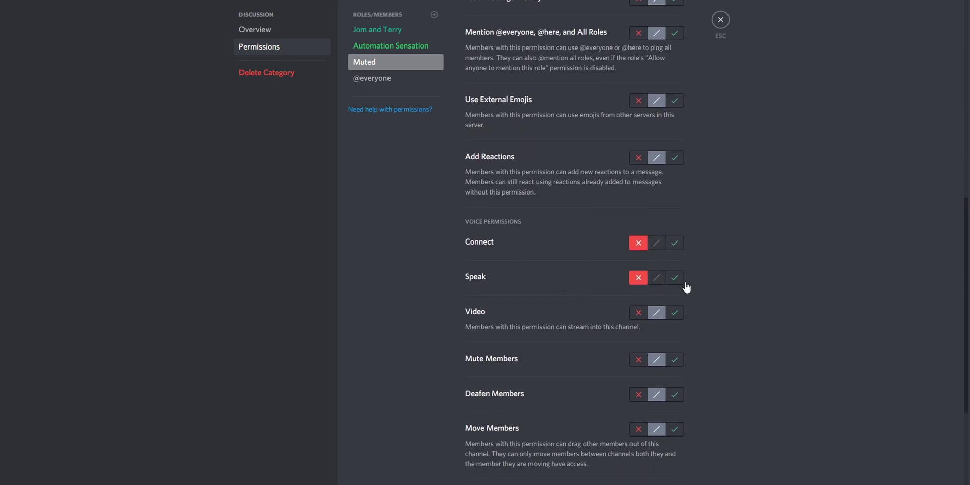
scroll(728, 296, "down", 2)
scroll(769, 326, "down", 1)
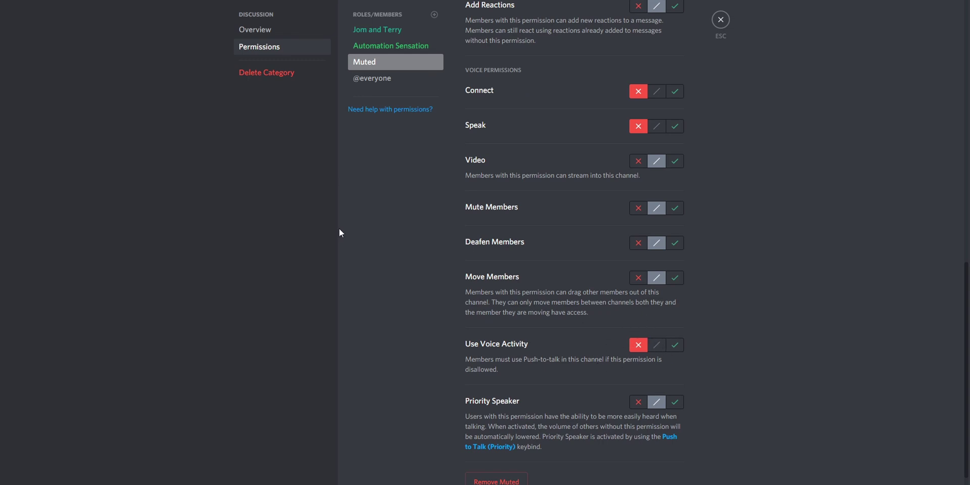
scroll(639, 186, "up", 1)
scroll(635, 353, "up", 7)
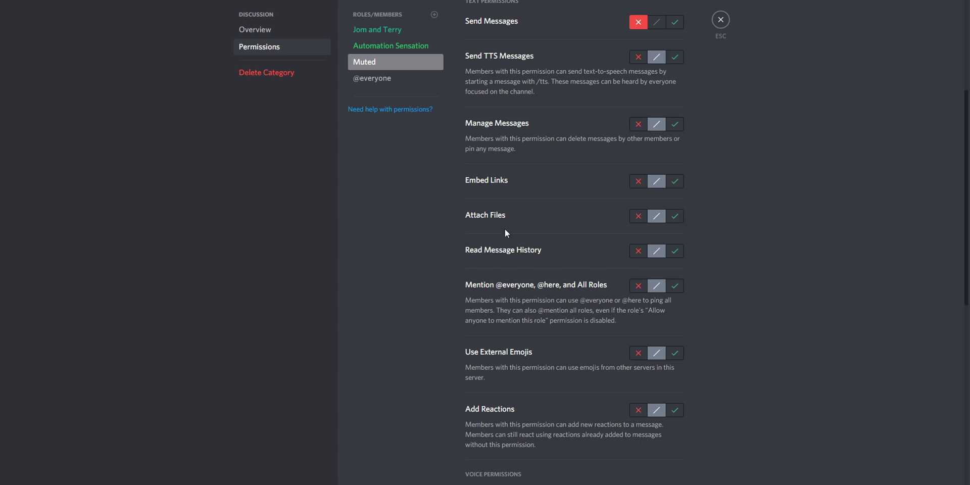
Set Muted's Read Message History to deny and back to default, then exit category settings.
left_click(639, 251)
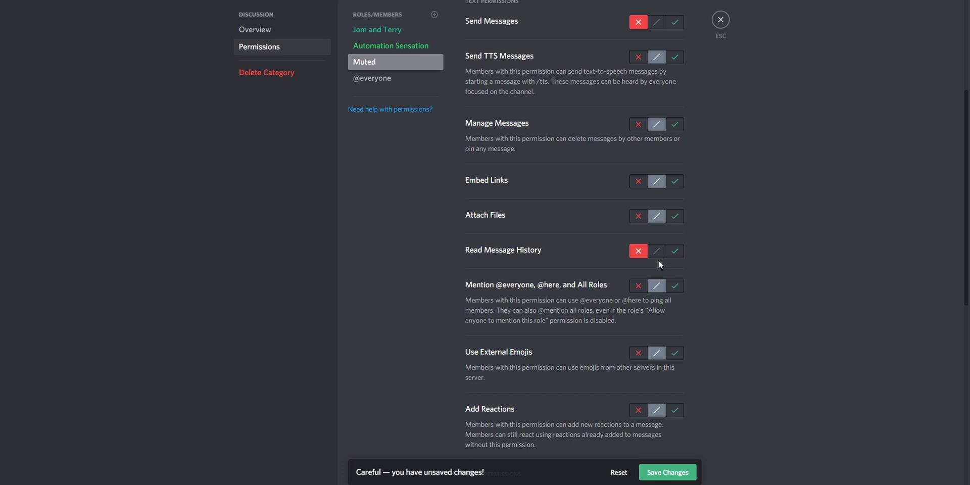
left_click(656, 255)
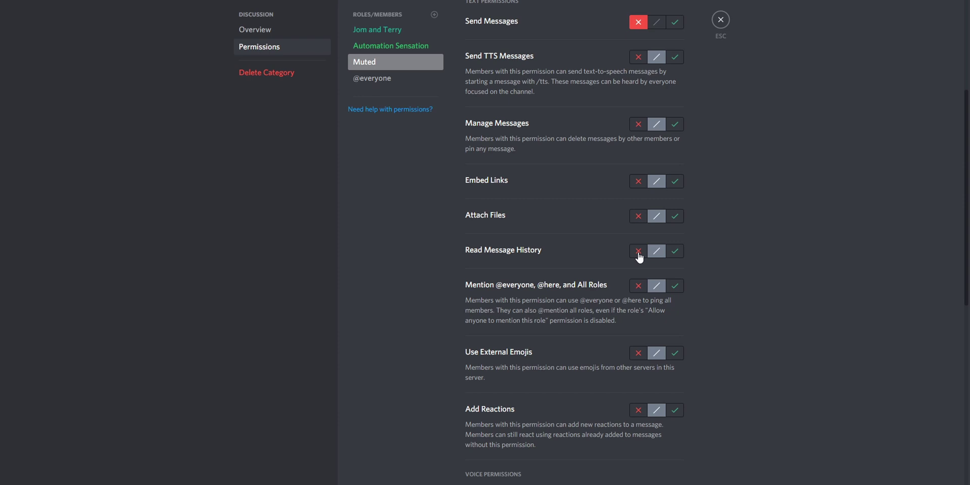
scroll(639, 257, "down", 4)
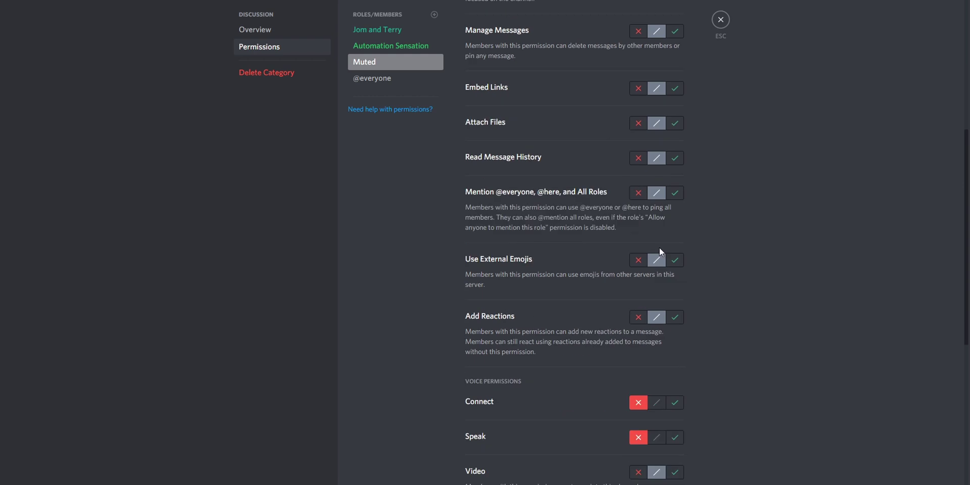
scroll(630, 284, "up", 4)
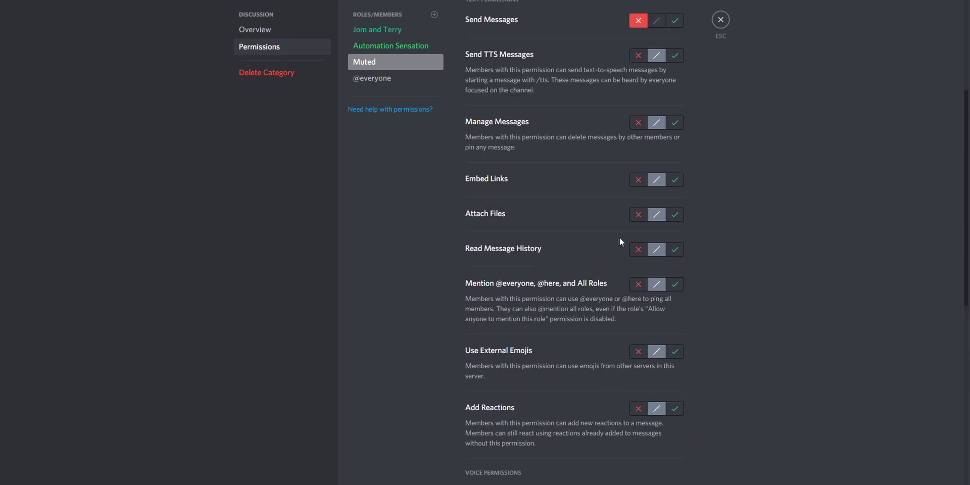
left_click(720, 22)
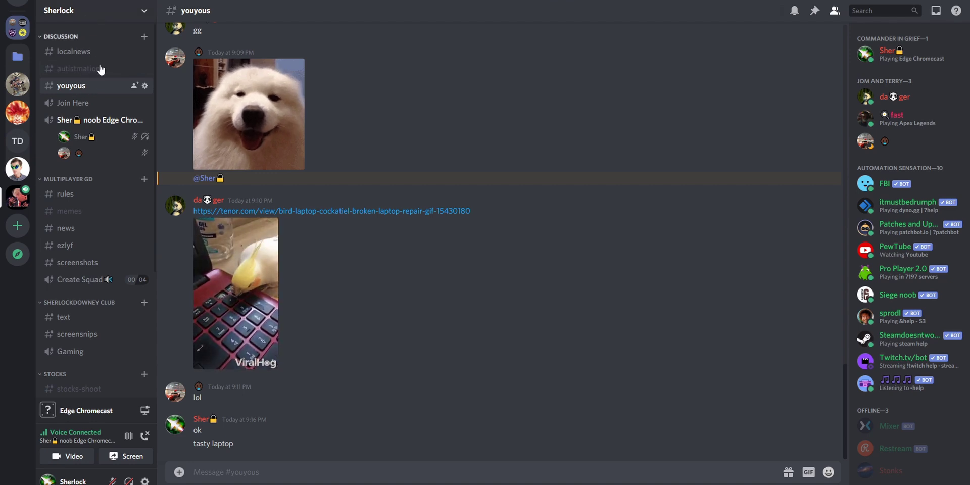
left_click(145, 86)
left_click(248, 51)
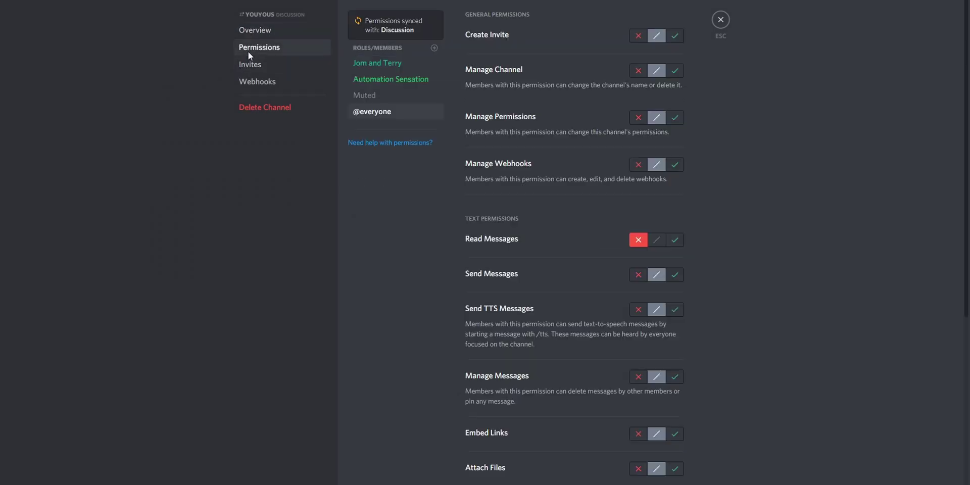
left_click(380, 95)
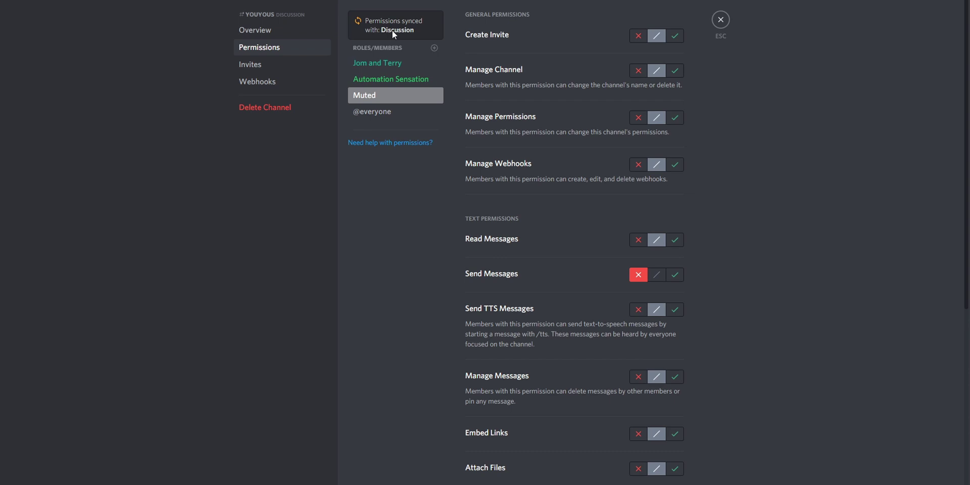
left_click(719, 21)
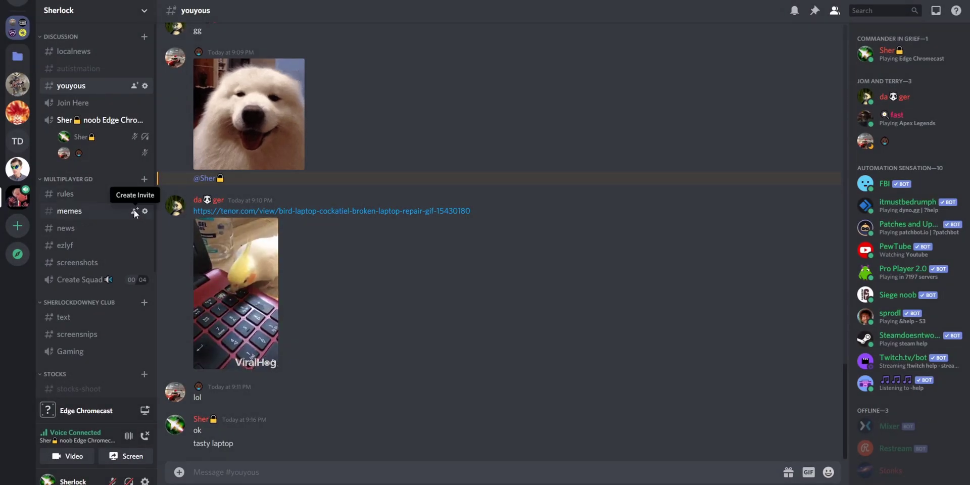
scroll(116, 225, "up", 3)
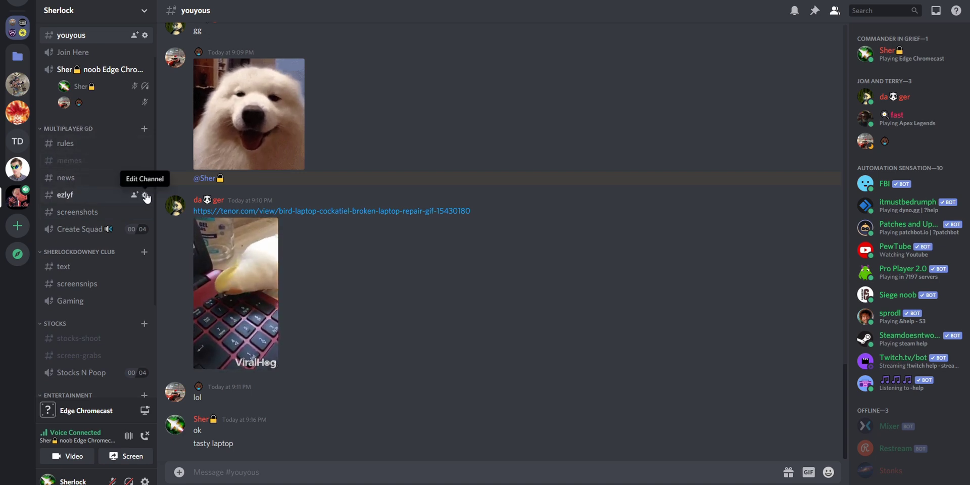
left_click(145, 195)
left_click(272, 50)
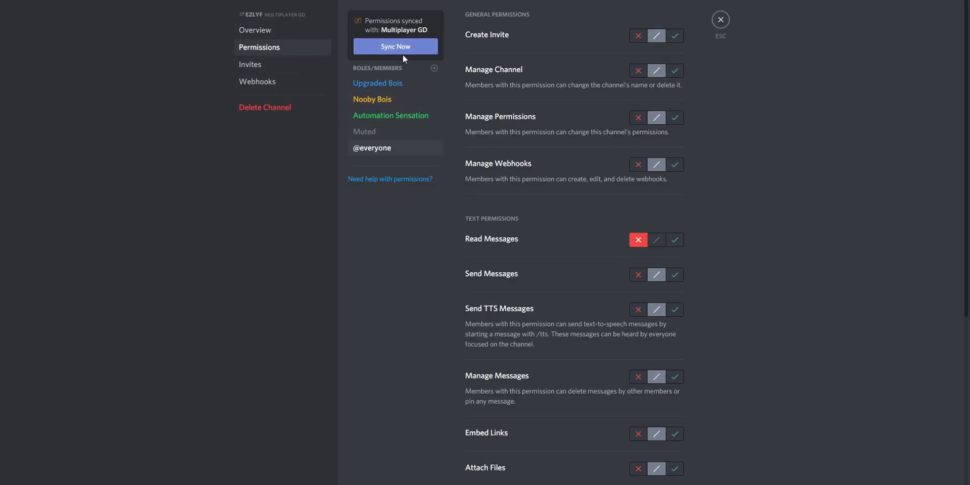
left_click(378, 132)
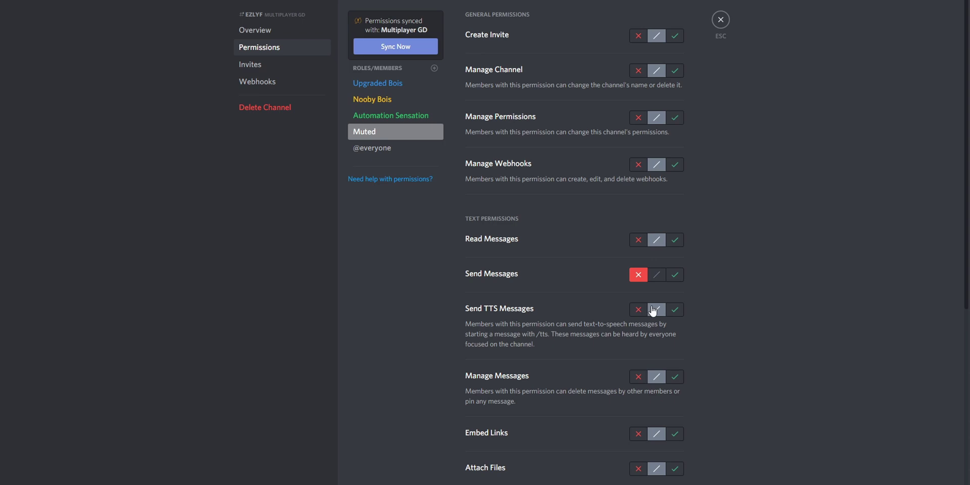
scroll(620, 316, "down", 6)
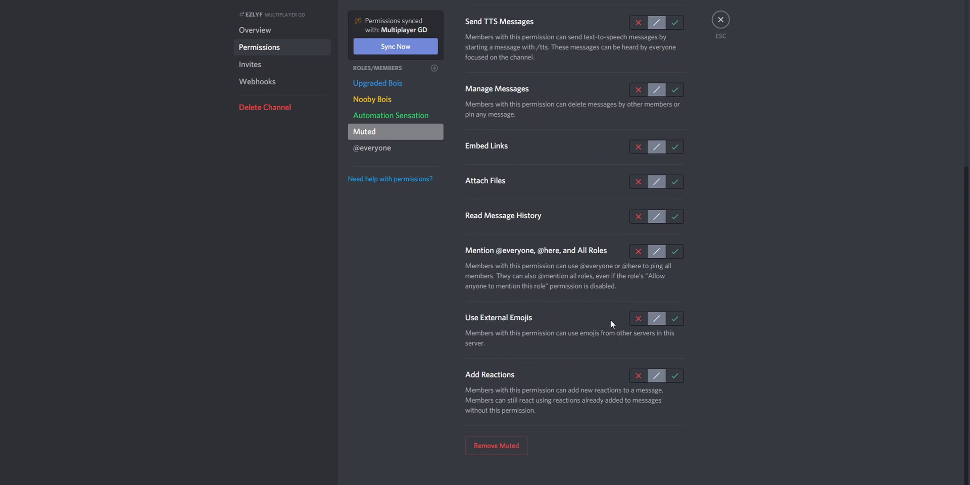
scroll(607, 317, "up", 2)
left_click(726, 26)
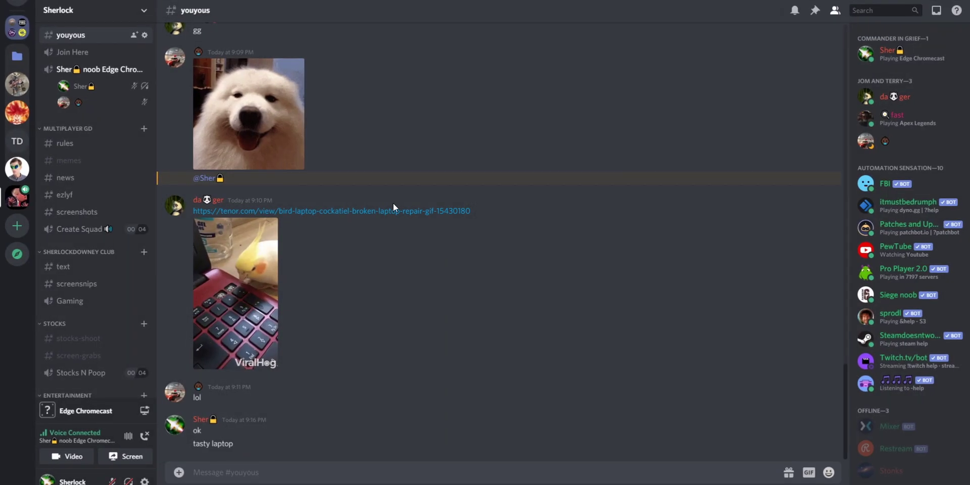
right_click(76, 128)
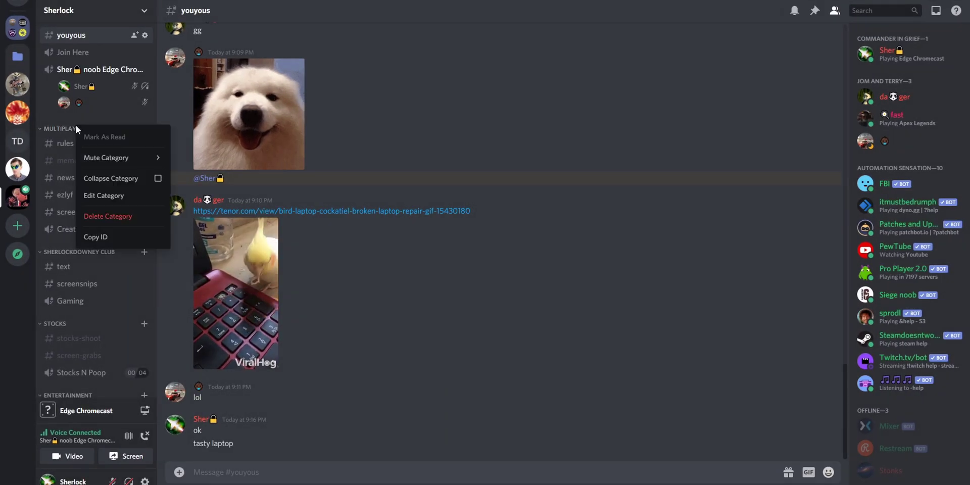
left_click(106, 195)
left_click(276, 46)
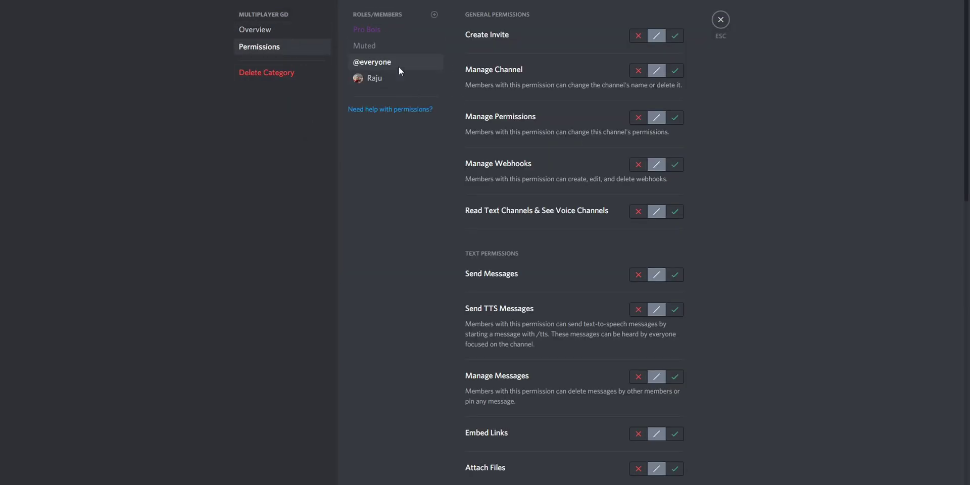
left_click(379, 49)
scroll(556, 229, "down", 8)
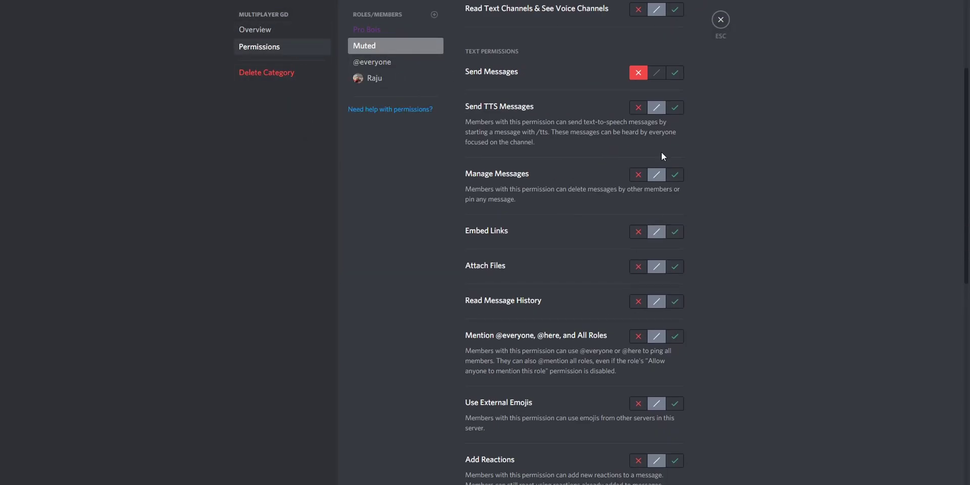
scroll(591, 344, "down", 6)
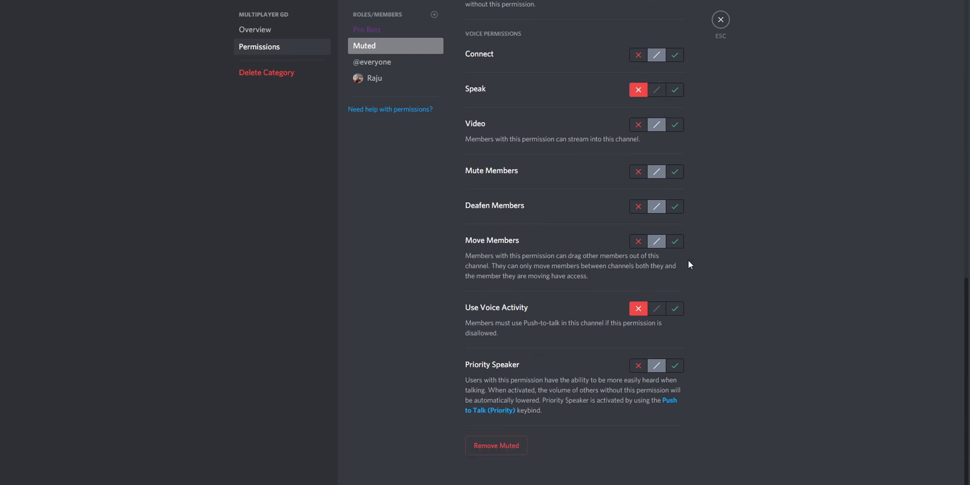
scroll(657, 332, "up", 3)
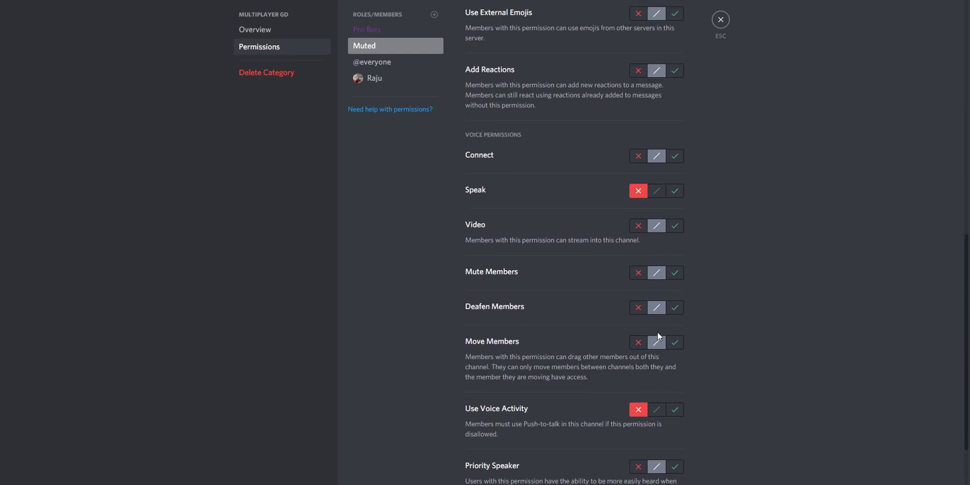
left_click(385, 61)
scroll(632, 152, "up", 5)
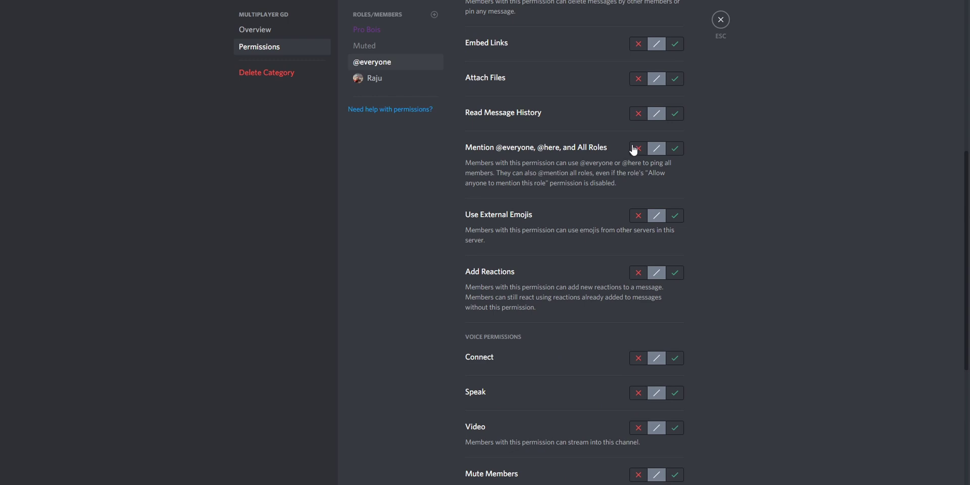
scroll(653, 39, "up", 6)
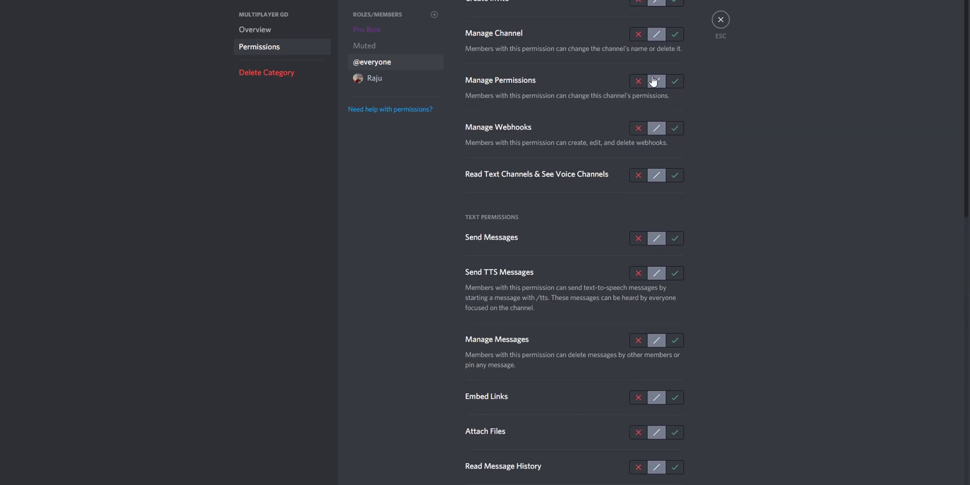
scroll(656, 51, "down", 10)
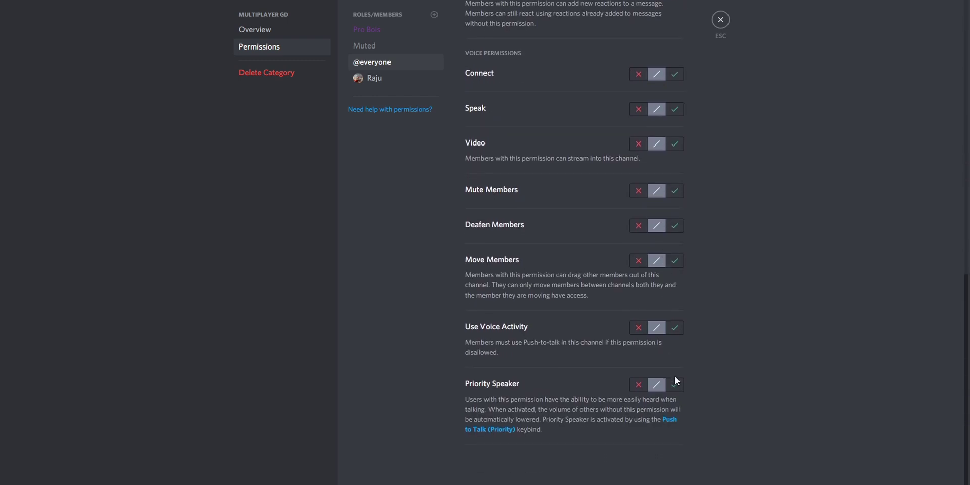
scroll(683, 292, "up", 10)
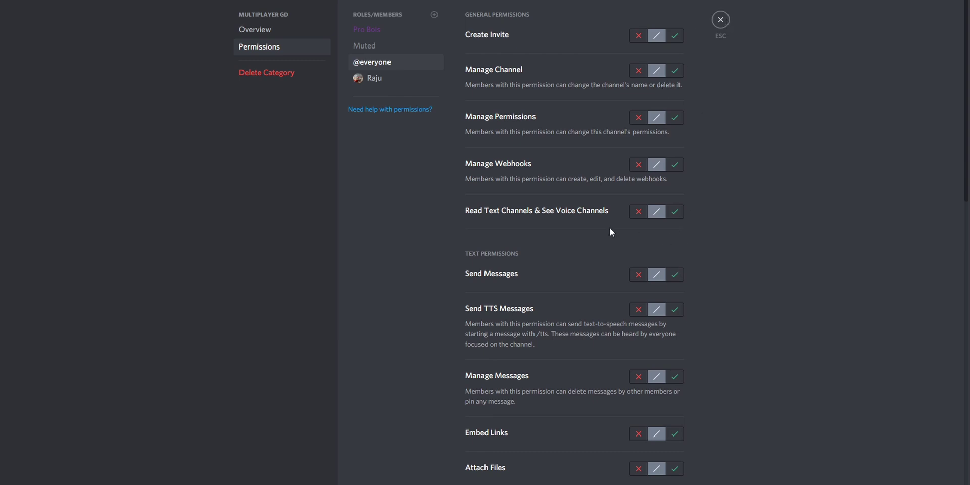
left_click(638, 212)
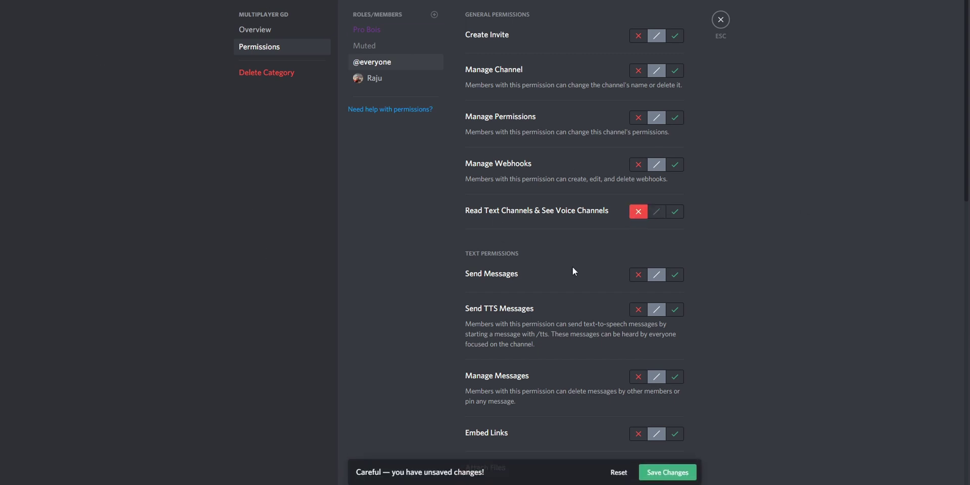
left_click(656, 212)
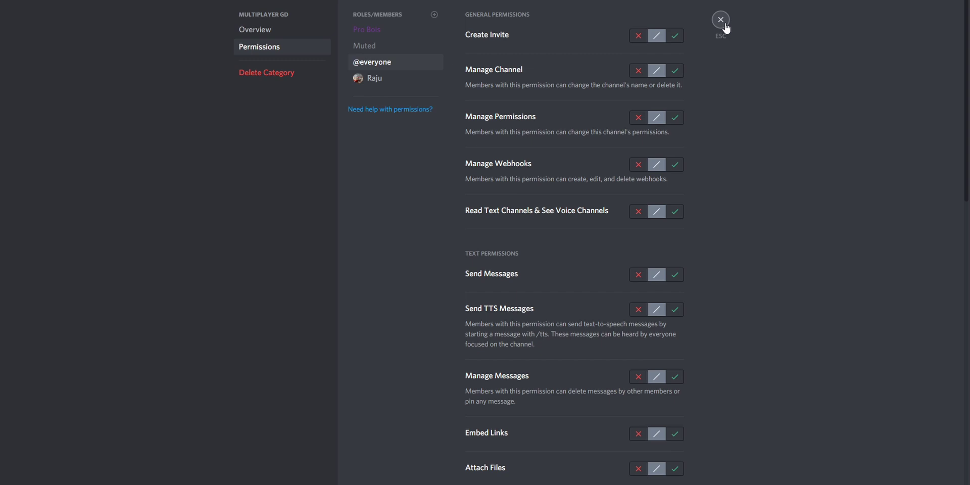
left_click(721, 20)
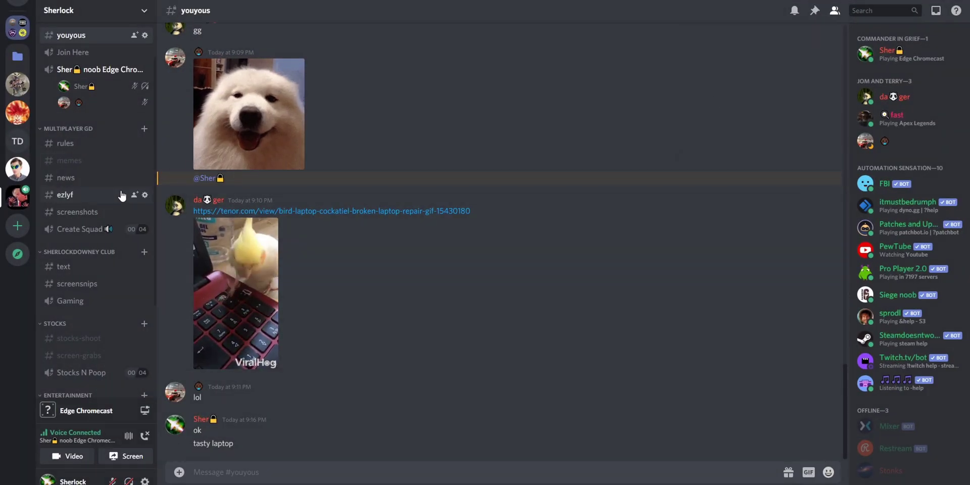